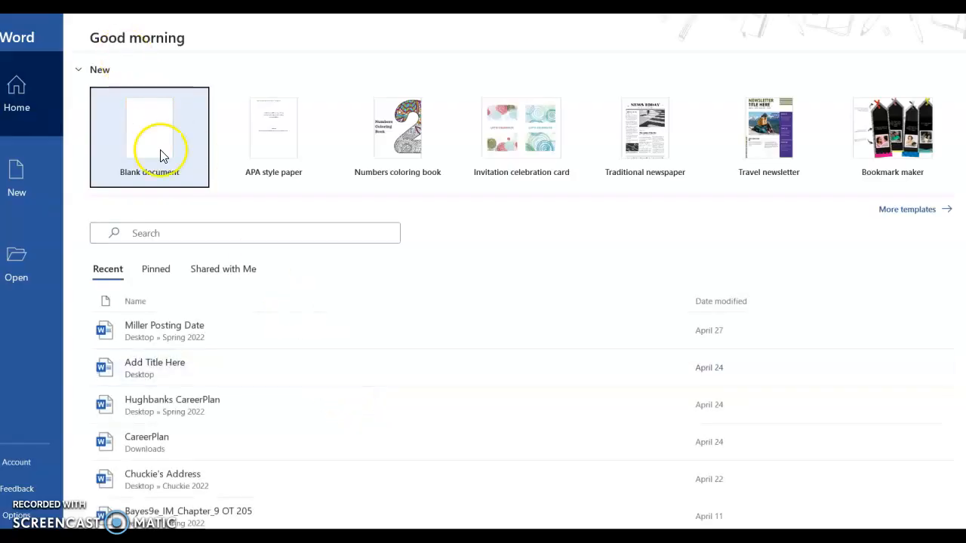
# - Create a blank Word document and insert a table with 3 columns and 5 rows, using AutoFit to contents
pyautogui.click(160, 156)
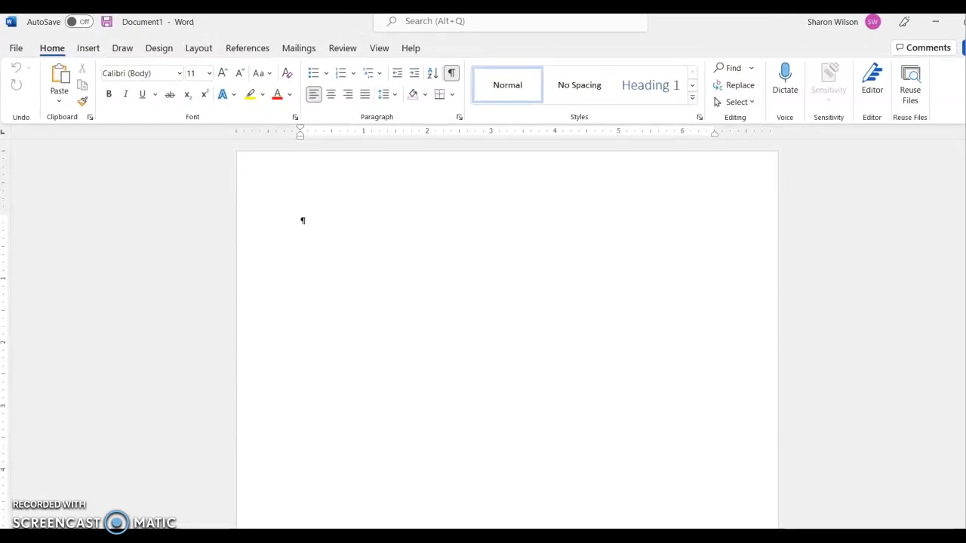
pyautogui.click(81, 49)
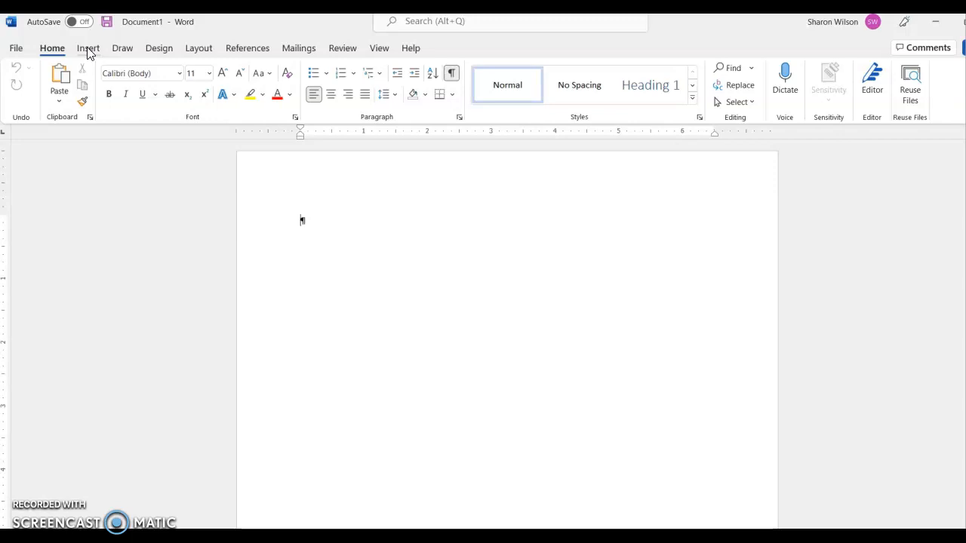
pyautogui.click(88, 49)
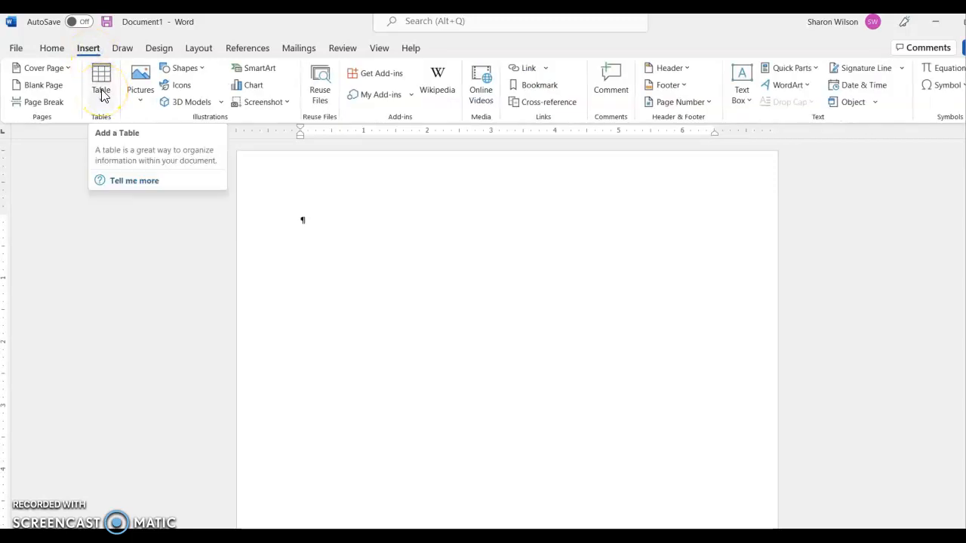
pyautogui.click(103, 89)
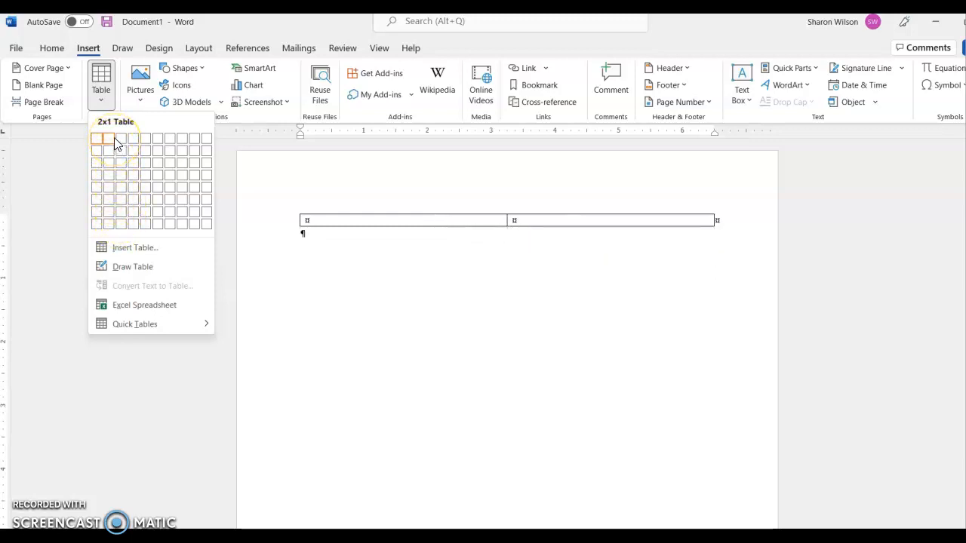
pyautogui.click(148, 303)
pyautogui.click(136, 249)
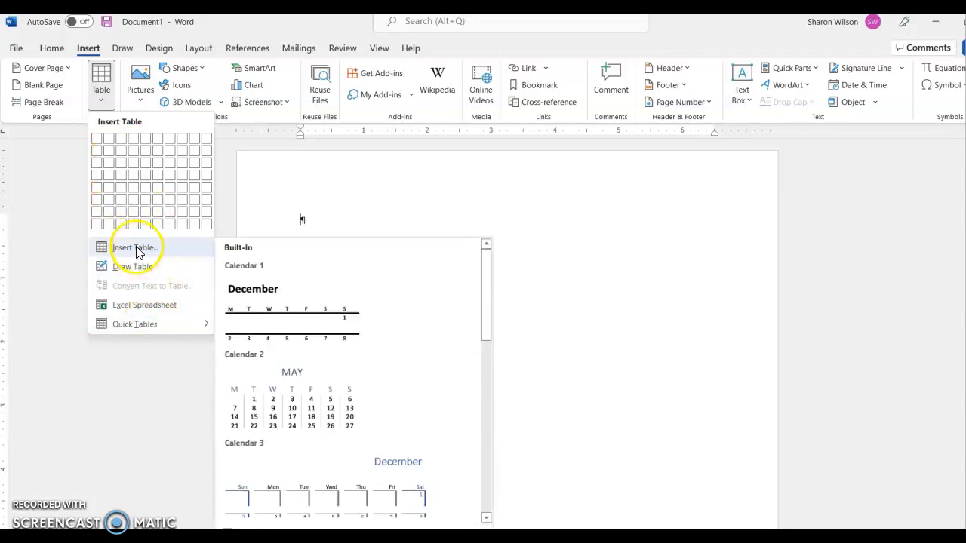
pyautogui.click(136, 249)
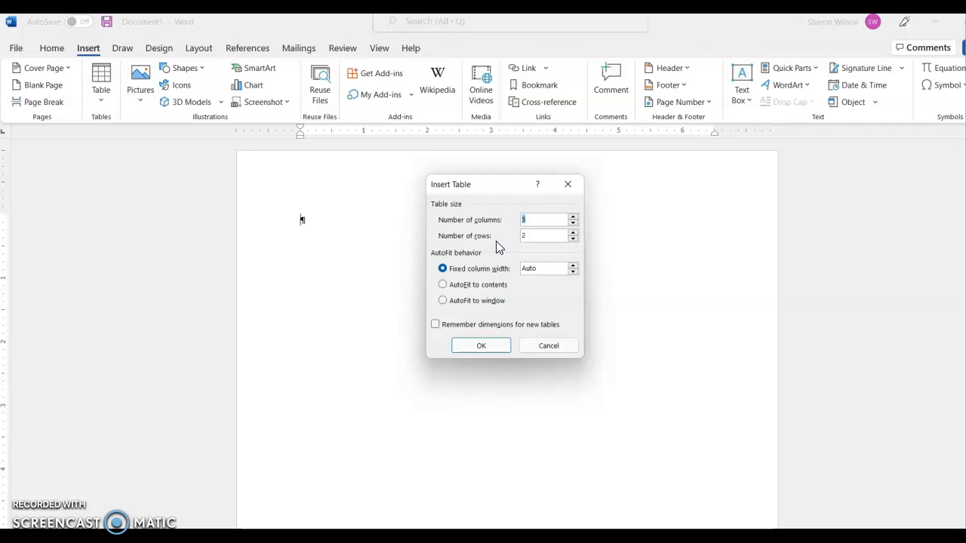
pyautogui.click(574, 227)
pyautogui.click(574, 226)
pyautogui.click(573, 227)
pyautogui.click(574, 234)
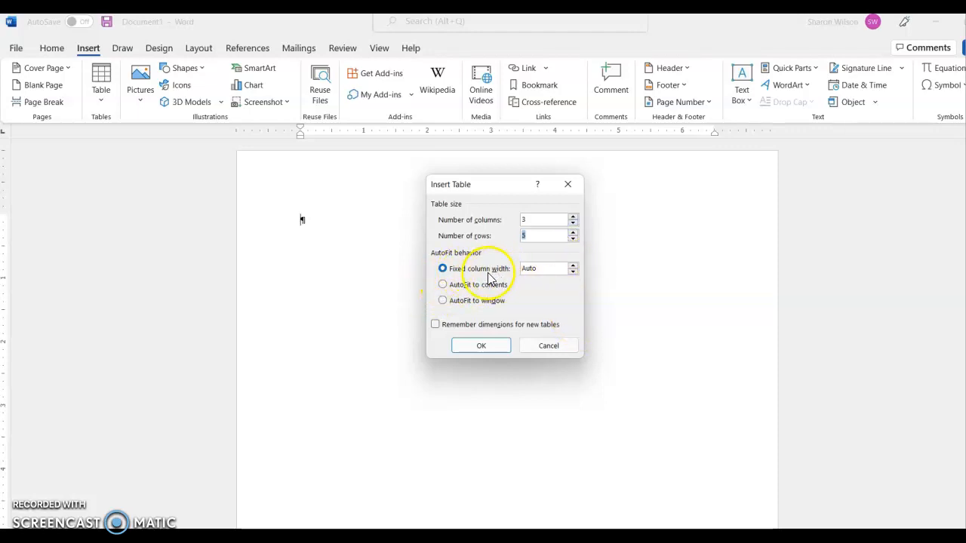
pyautogui.click(443, 285)
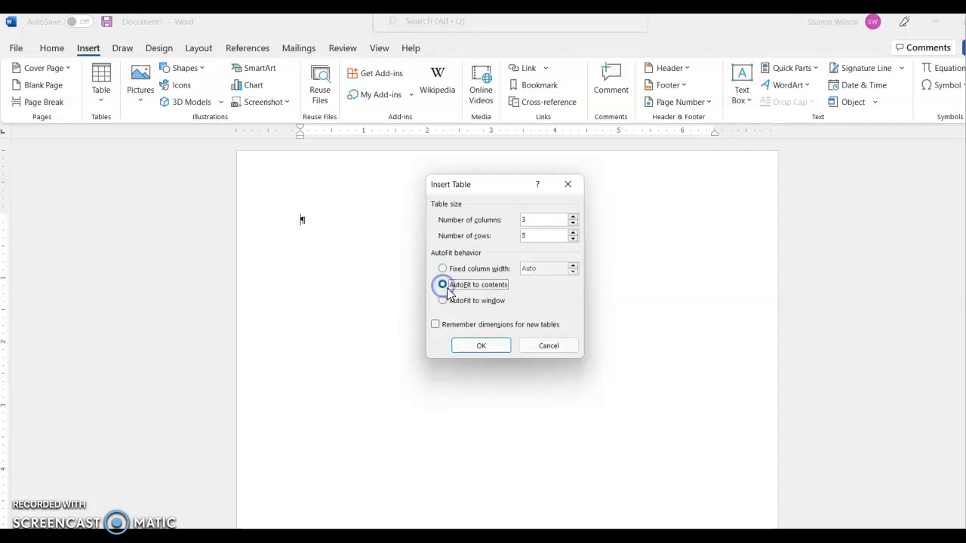
pyautogui.click(473, 349)
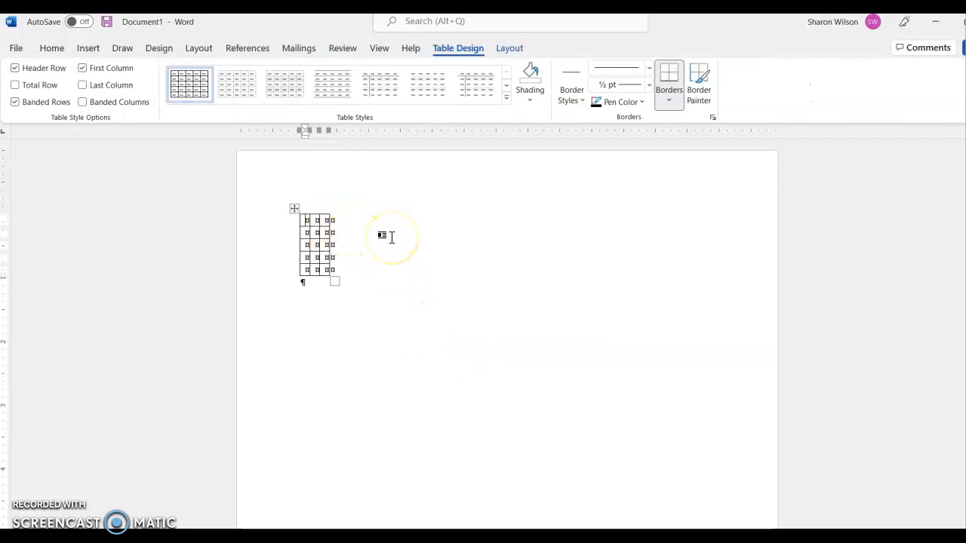
# - Fill the table's first row with the sample texts "Ajdfdjfjfjalsdjfldjf", "Aldjfasdjfsjdfjsadl" and "aldjfasdfjasdjfadjf", one per cell
pyautogui.write('ajdfdjfjfjalsdjfldjf ')
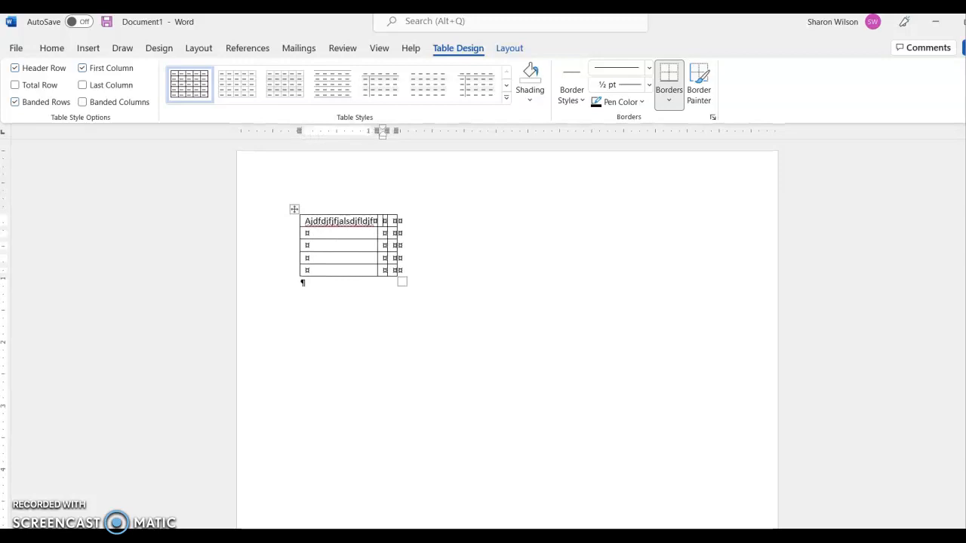
pyautogui.write('Aldjfasdjfsjdfjsadl')
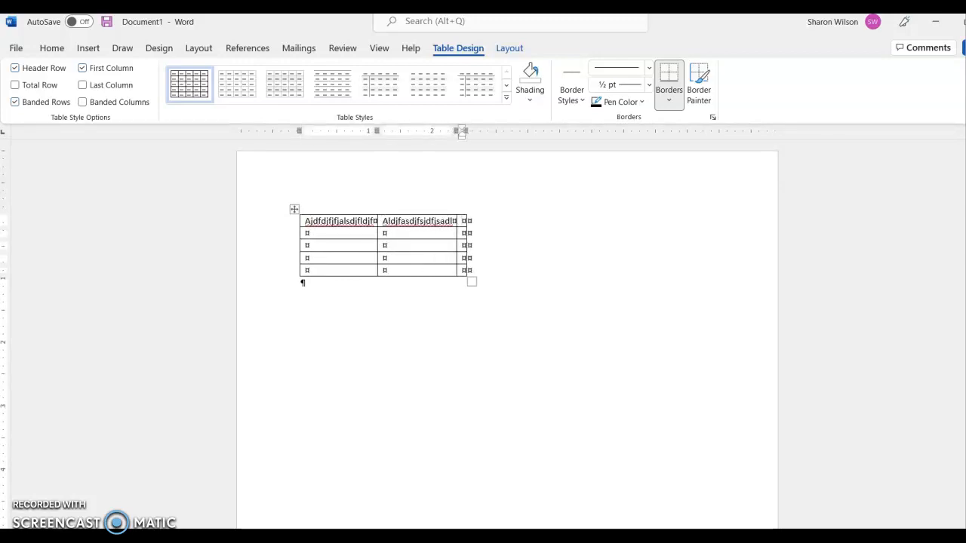
pyautogui.press('Tab')
pyautogui.write('aldjfasdjfasdjfadjf')
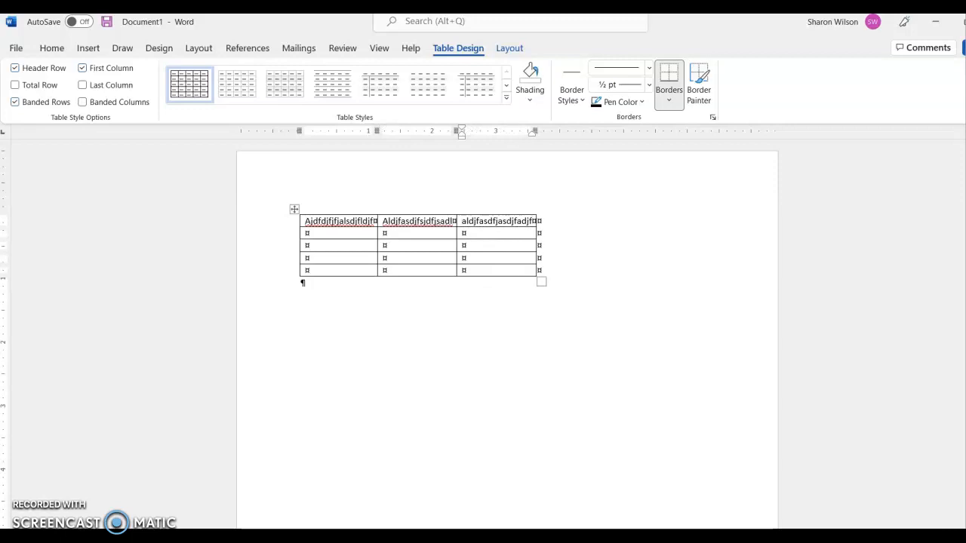
# - Center the text in all three cells of the table's first row
pyautogui.click(301, 222)
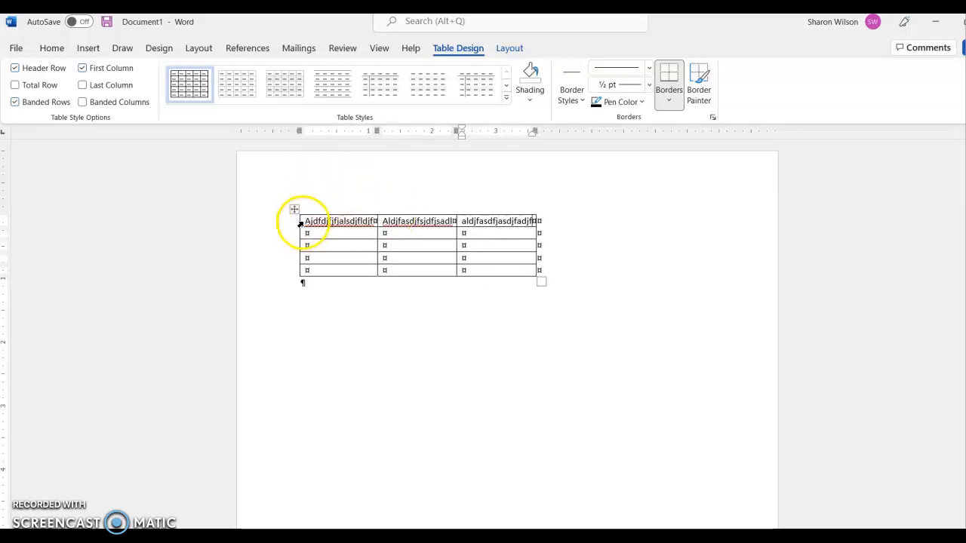
pyautogui.moveTo(302, 224); pyautogui.dragTo(499, 227)
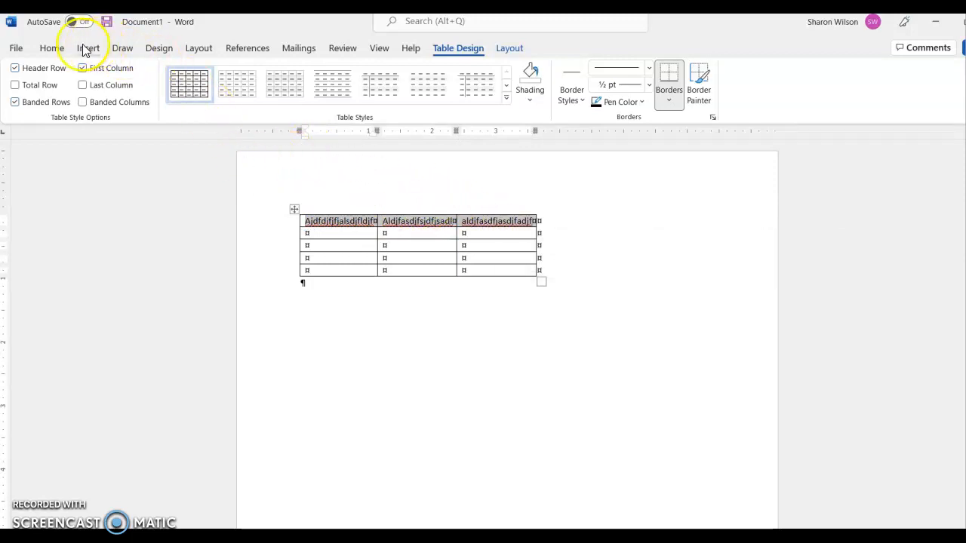
pyautogui.click(53, 50)
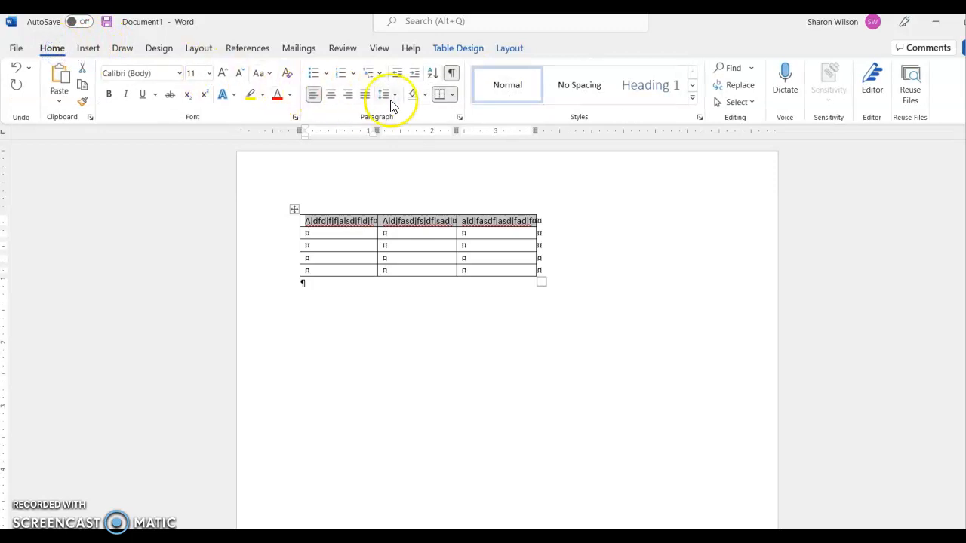
pyautogui.click(334, 99)
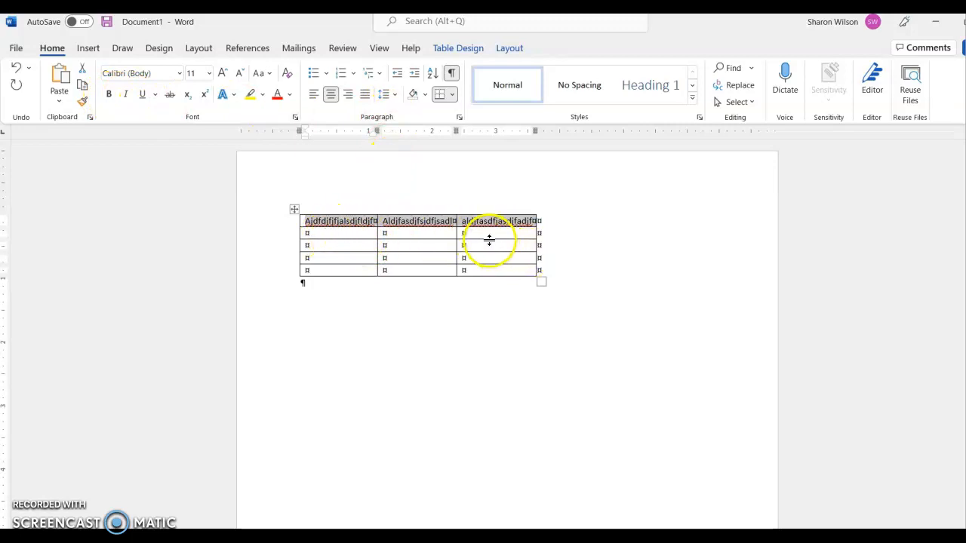
# - Set the whole table's alignment to Center in the table properties so it sits between the page margins
pyautogui.rightClick(415, 249)
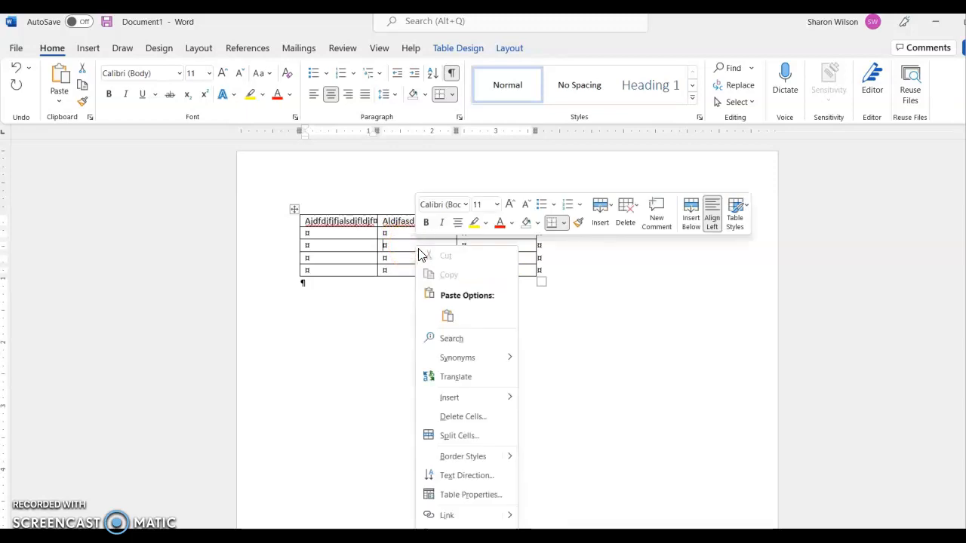
pyautogui.click(471, 495)
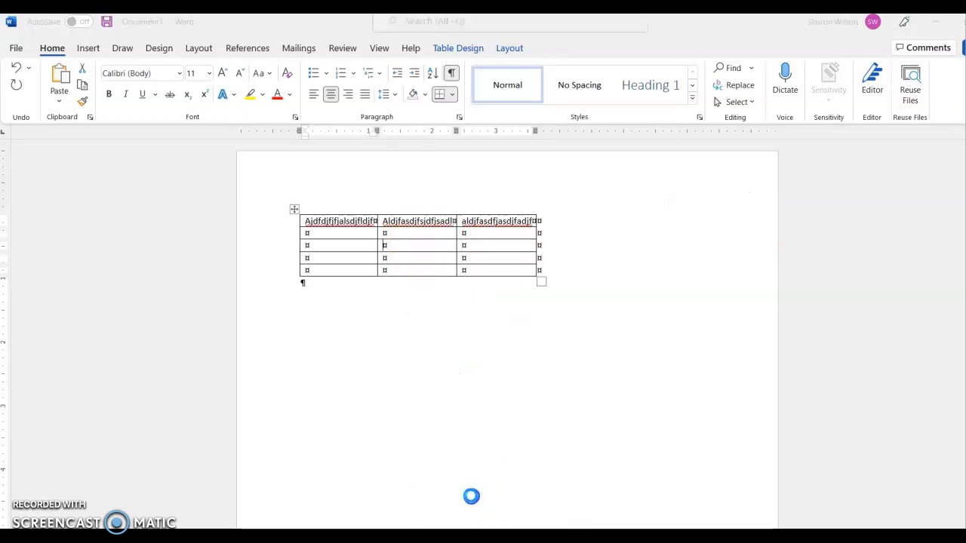
pyautogui.click(448, 226)
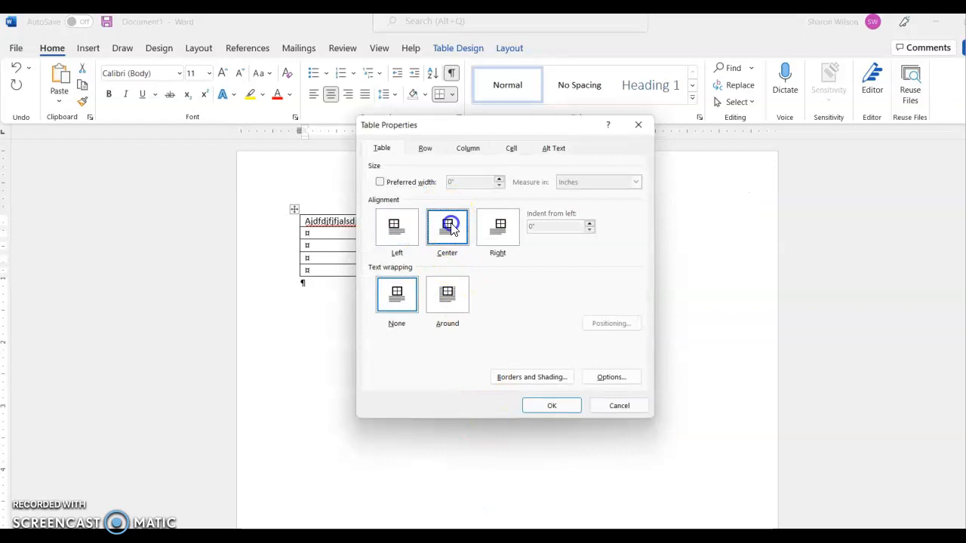
pyautogui.click(551, 407)
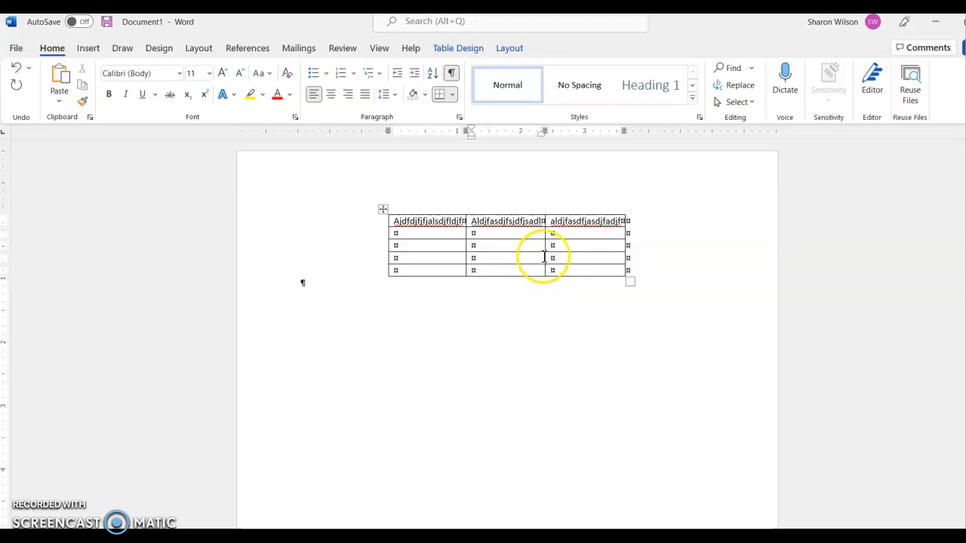
# - Change the color of all the table's borders to the dark orange theme color, applied to the whole table
pyautogui.rightClick(476, 246)
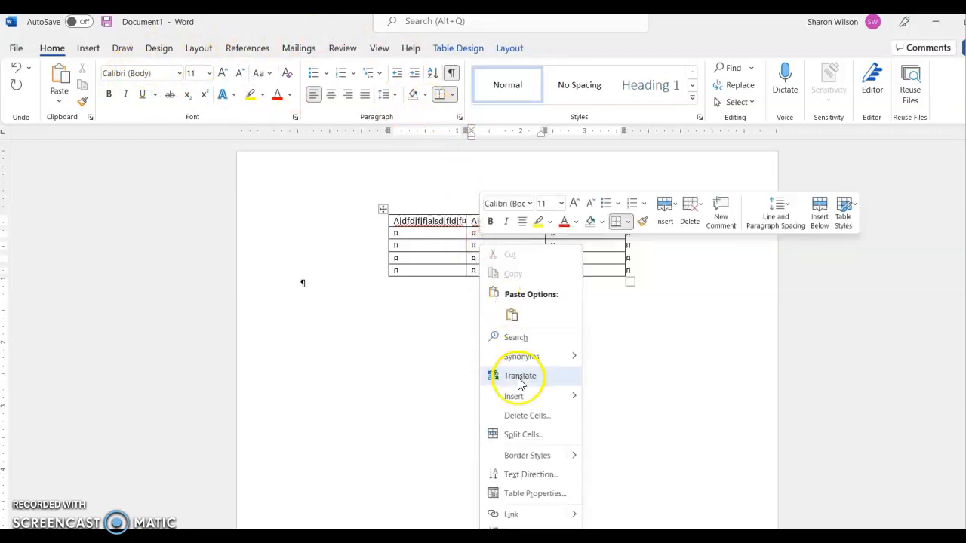
pyautogui.click(542, 500)
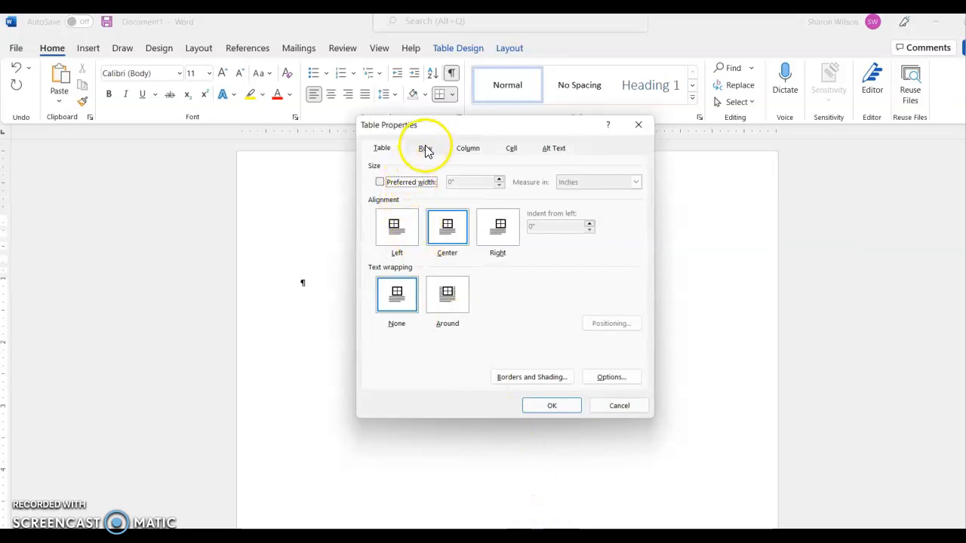
pyautogui.click(539, 375)
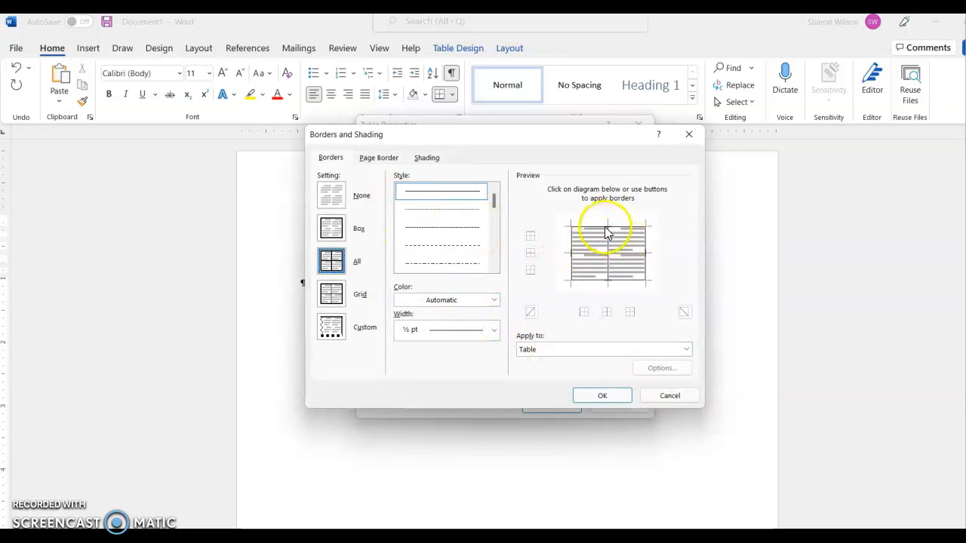
pyautogui.click(494, 330)
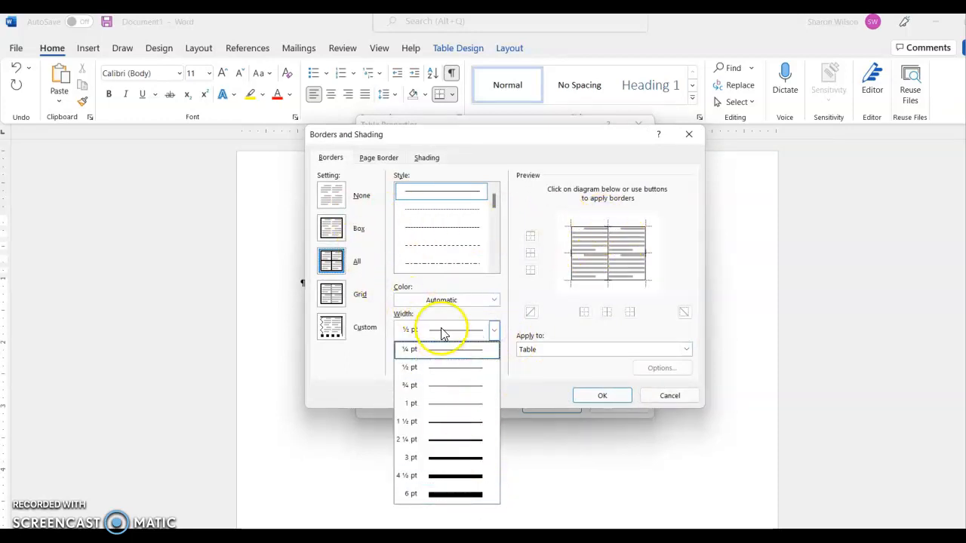
pyautogui.click(494, 299)
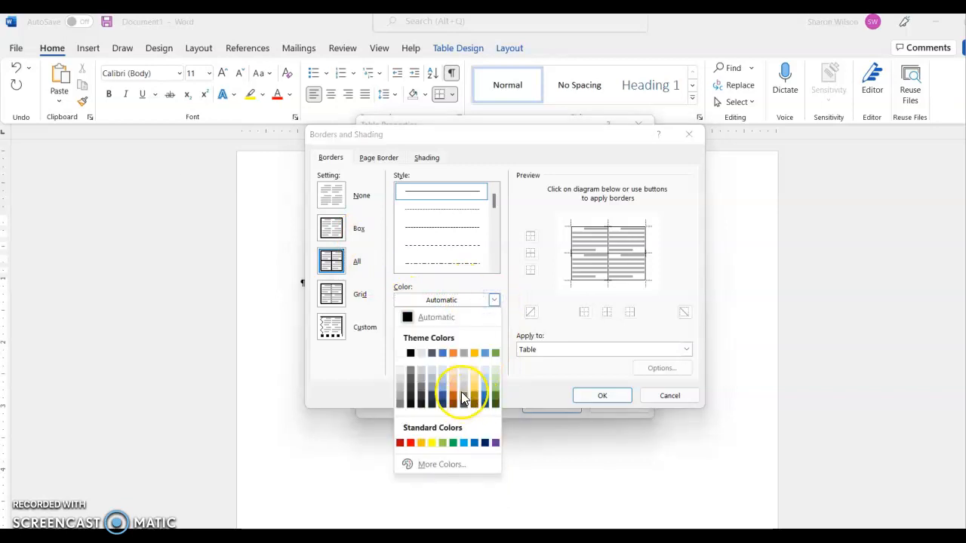
pyautogui.click(453, 393)
pyautogui.click(602, 398)
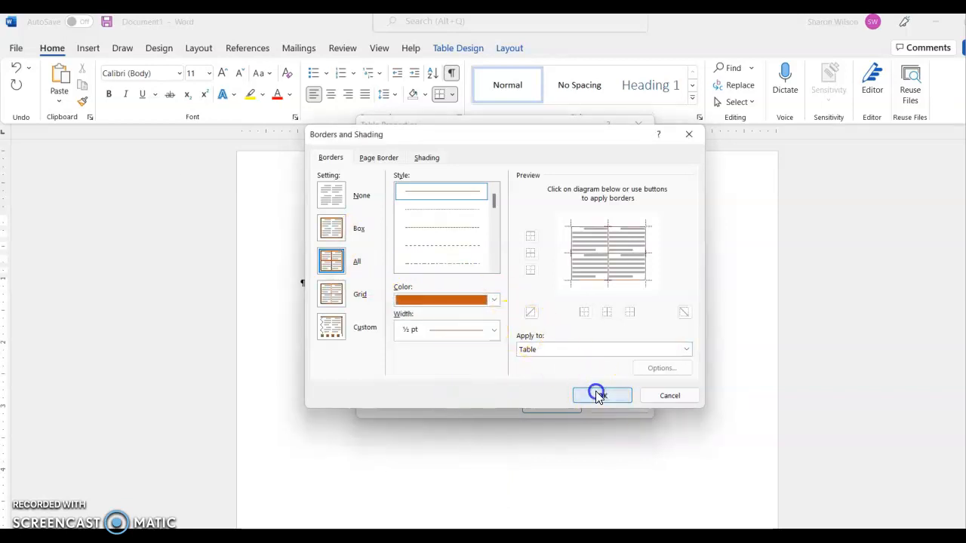
pyautogui.click(541, 407)
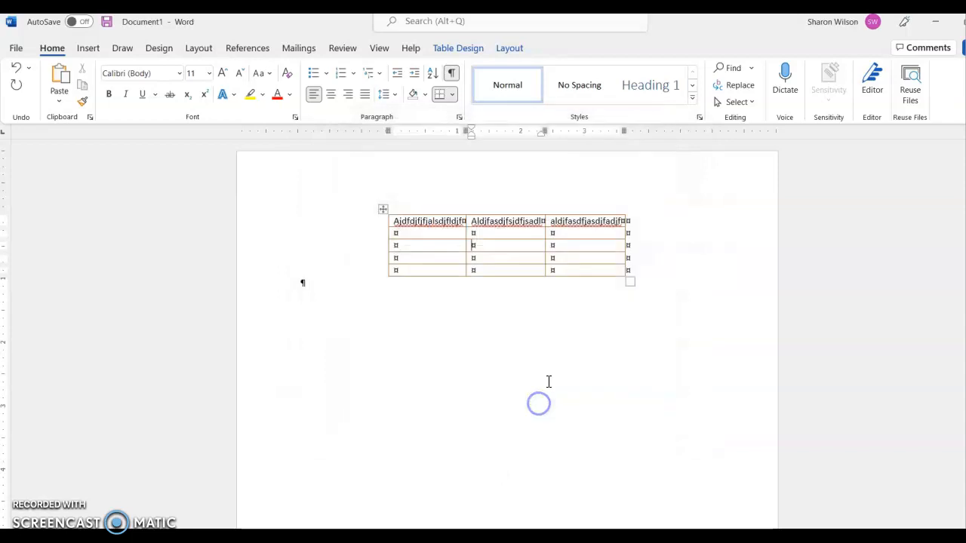